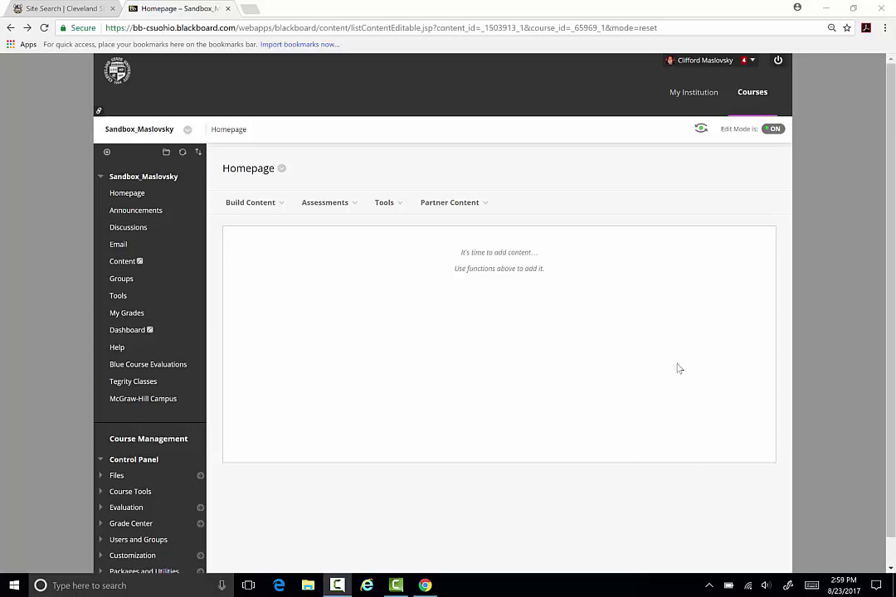
- Choose VoiceThread from the course Homepage's Tools menu
left_click(397, 205)
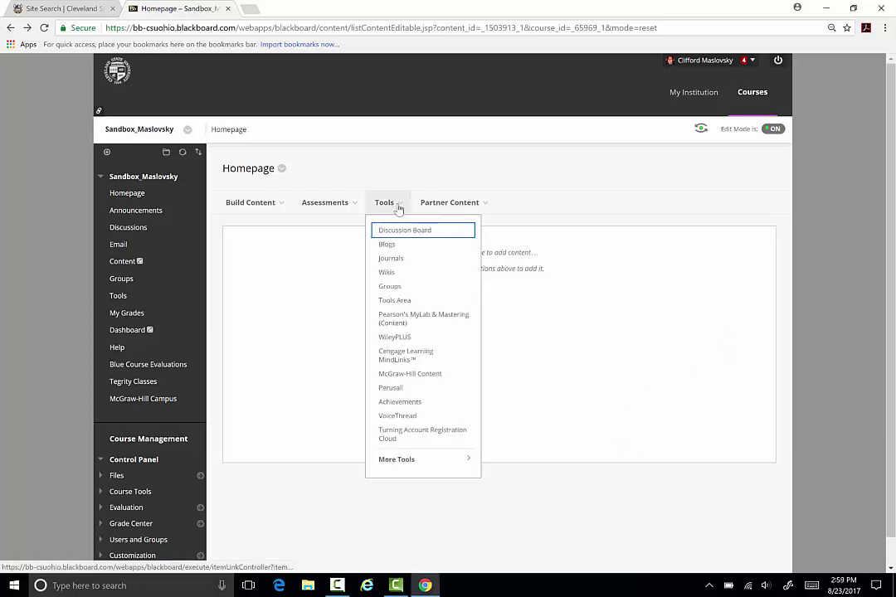
left_click(397, 415)
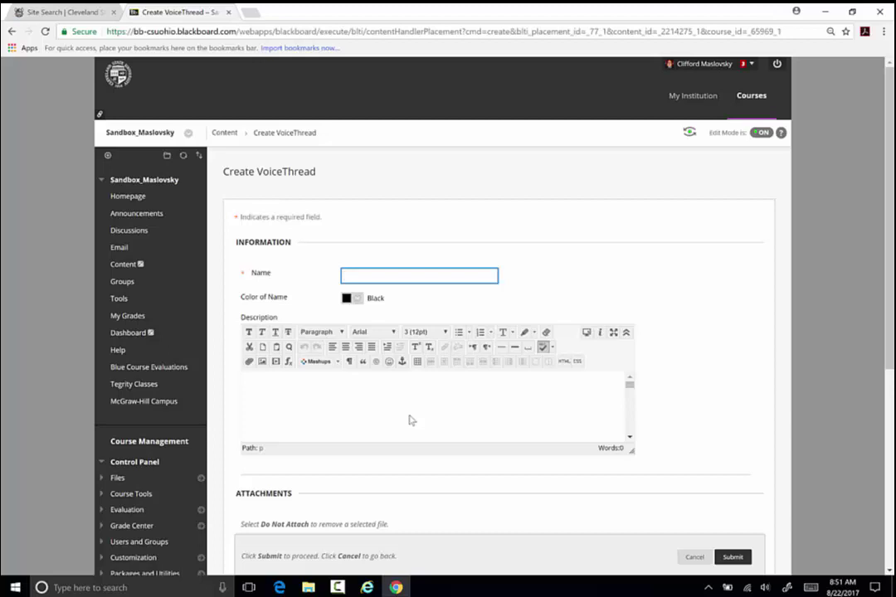
- Name the item Assign21 and give it the description 'Class 2017 VoiceThread'
left_click(381, 280)
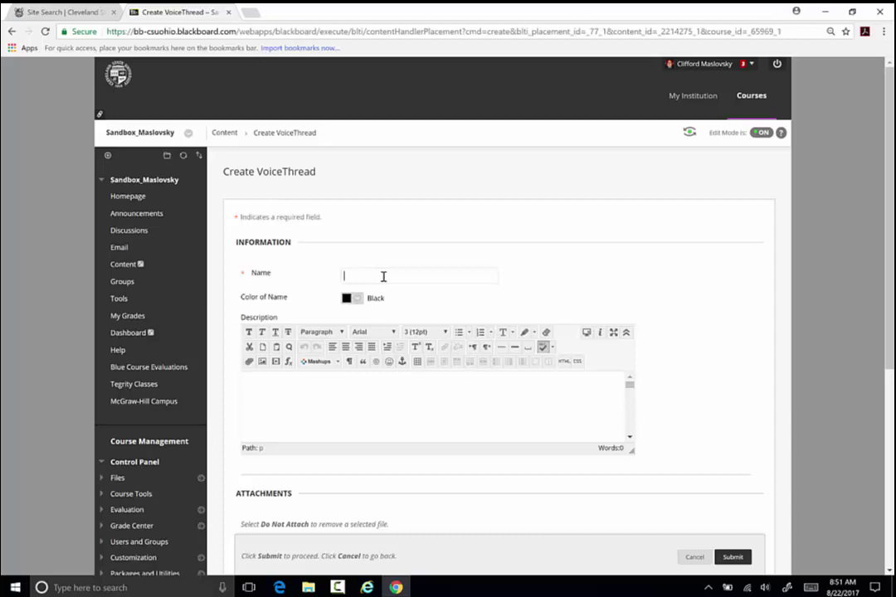
type("Assign21")
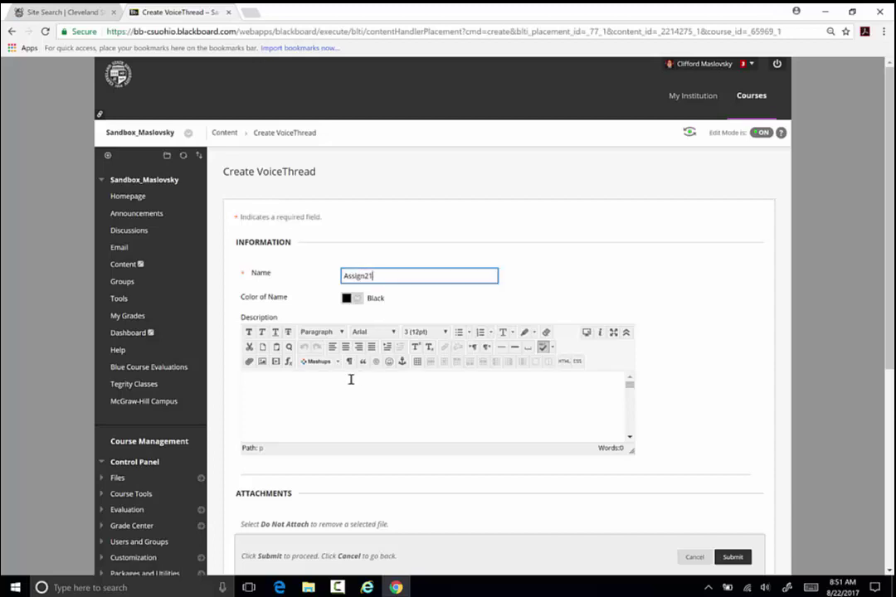
left_click(350, 382)
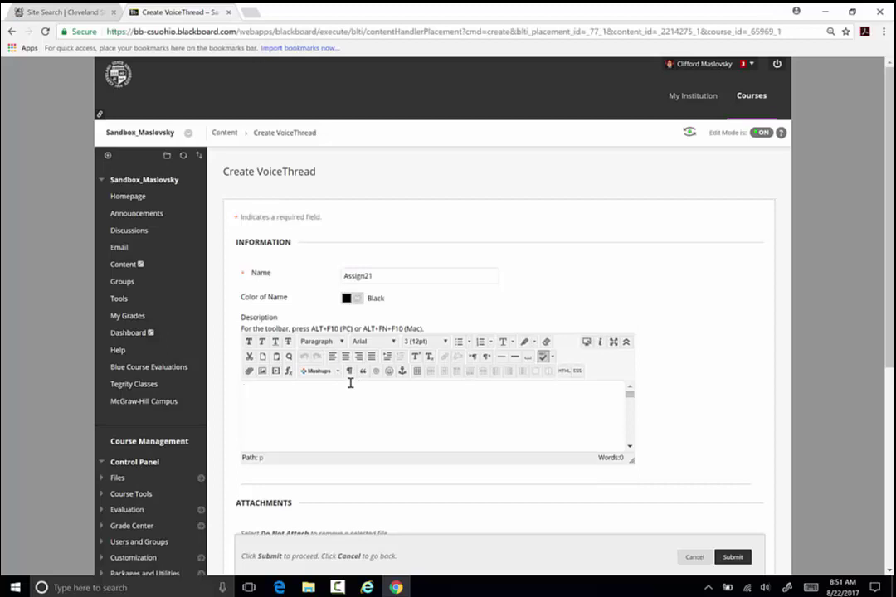
type("Class 2017 VoiceThread")
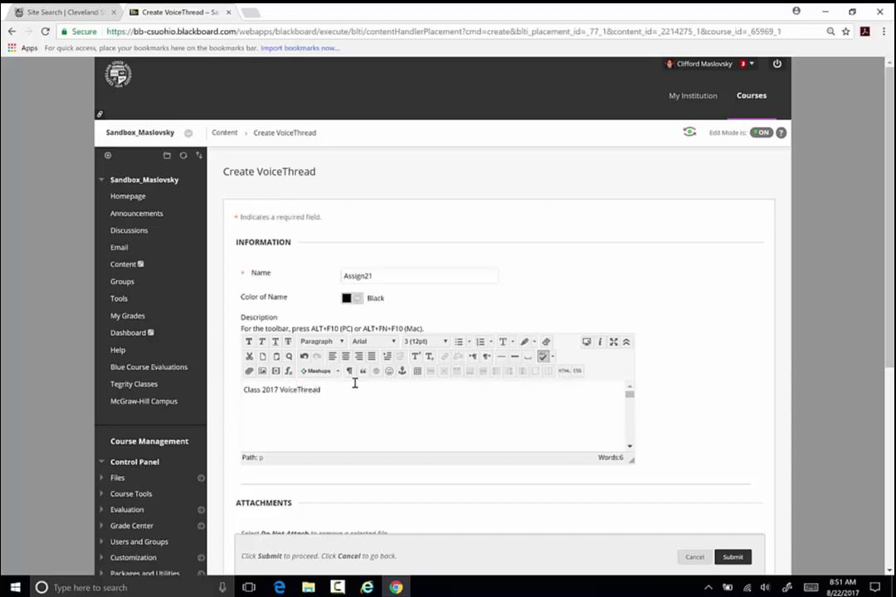
- Enable evaluation with 100 points possible and submit Assign21 to the course
scroll(568, 340, "down", 4)
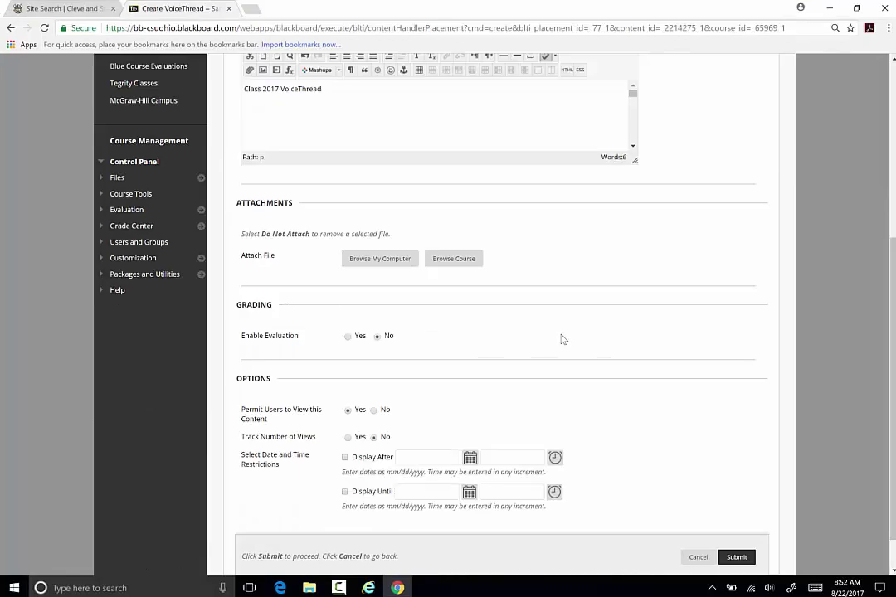
left_click(349, 338)
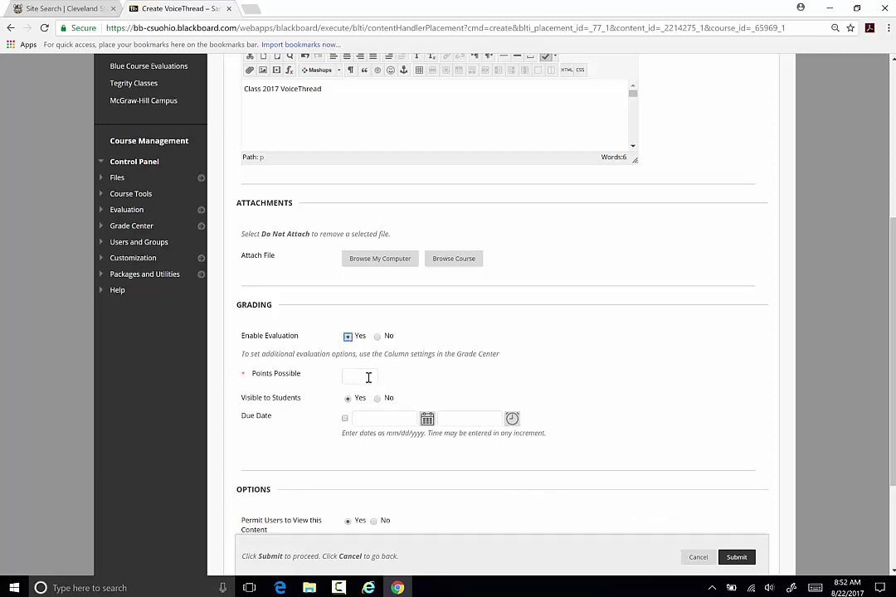
left_click(370, 371)
type("100")
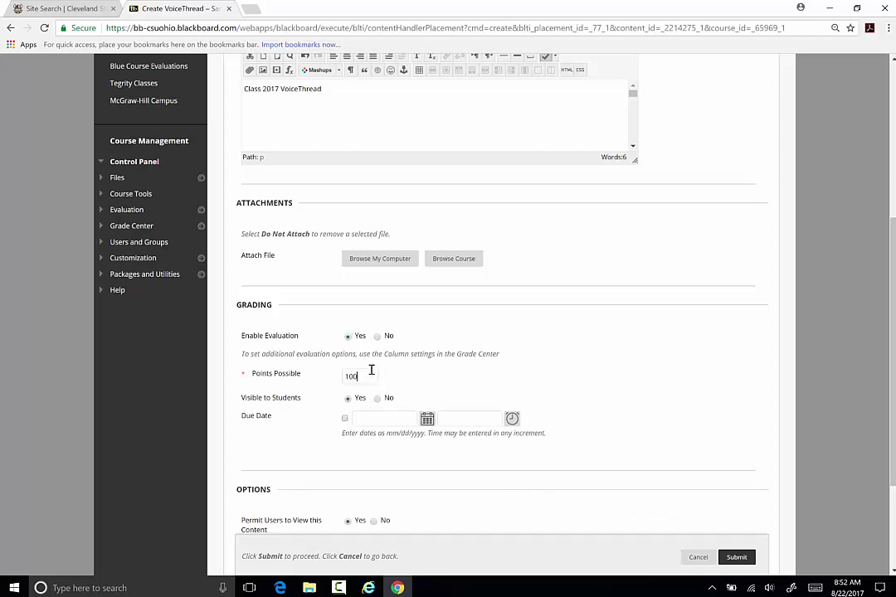
left_click(737, 558)
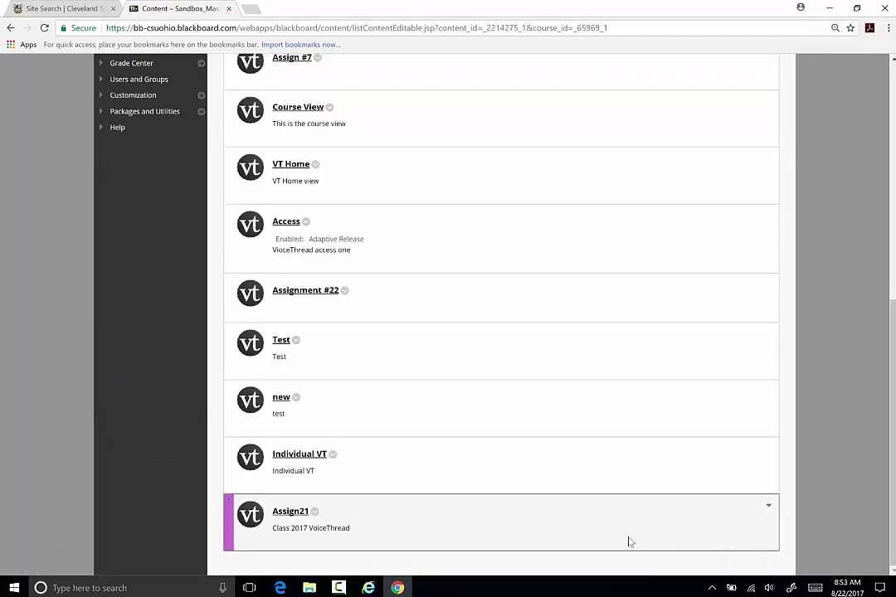
- Open the Assign21 link and launch it from the Launch LTI Link page
left_click(290, 513)
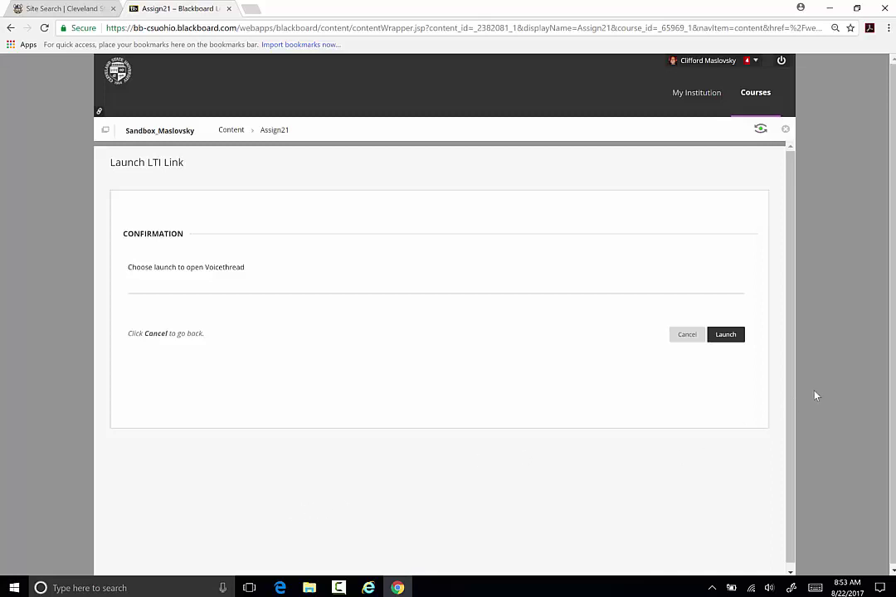
left_click(733, 341)
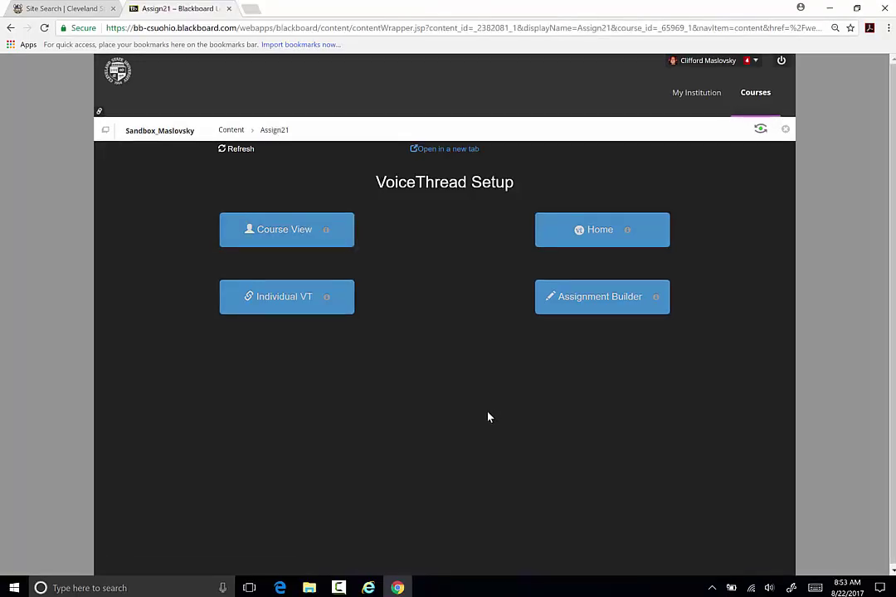
- Open Course View, then open and dismiss the Add your own share dialog
left_click(308, 239)
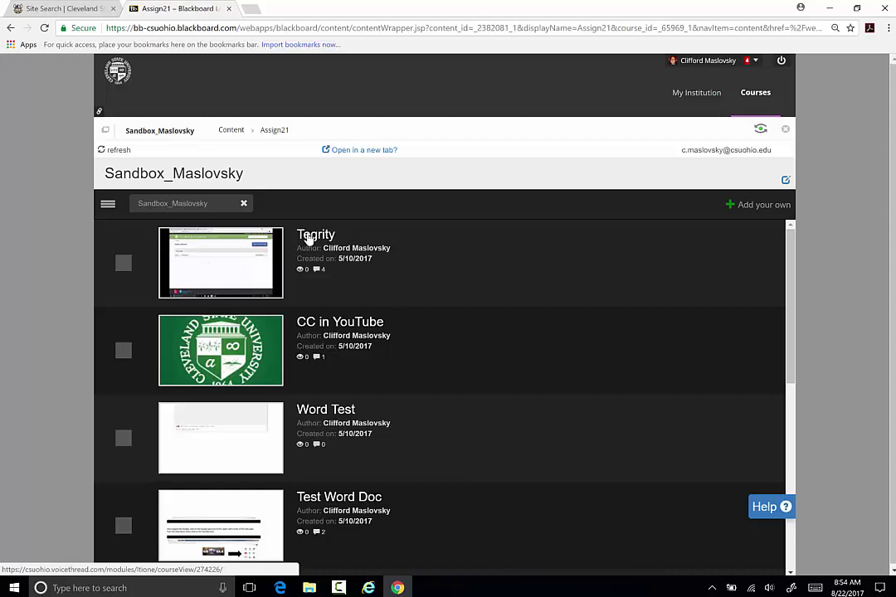
mouse_move(466, 296)
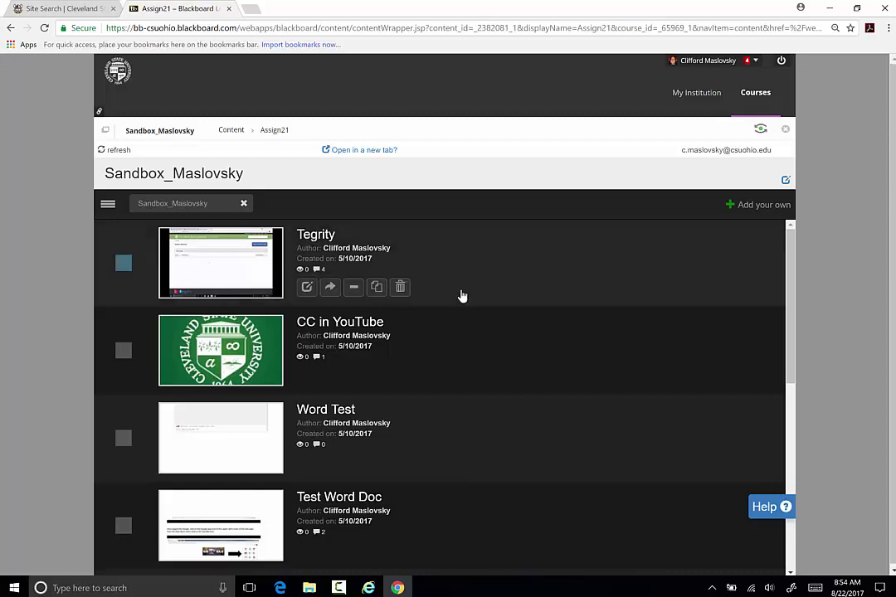
left_click(752, 207)
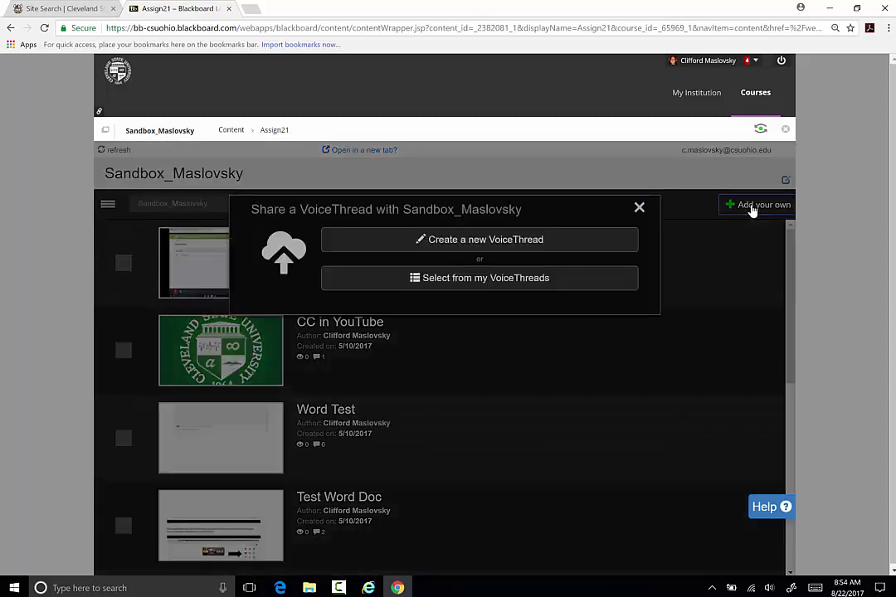
left_click(639, 207)
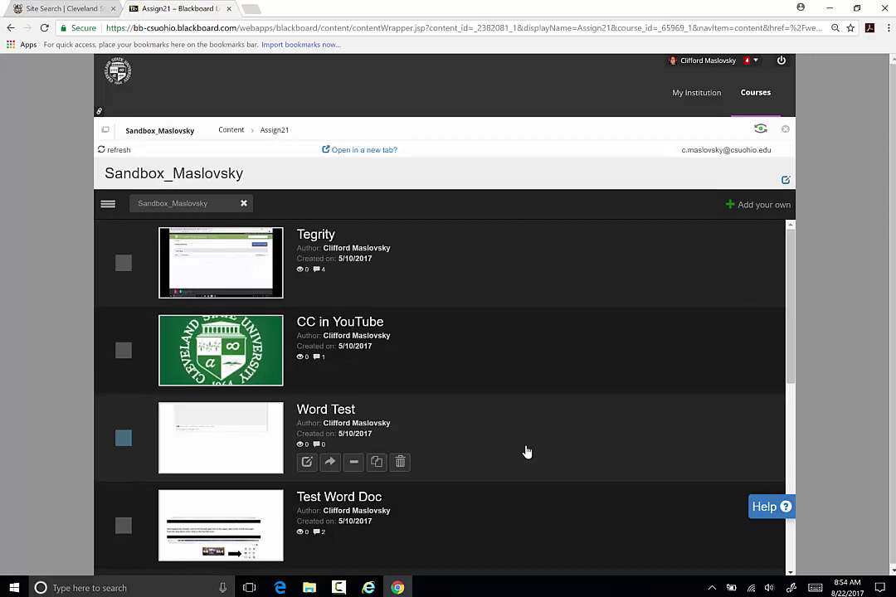
- Filter the VoiceThread list for 'Word Test', then clear the filter to show all threads
mouse_move(236, 364)
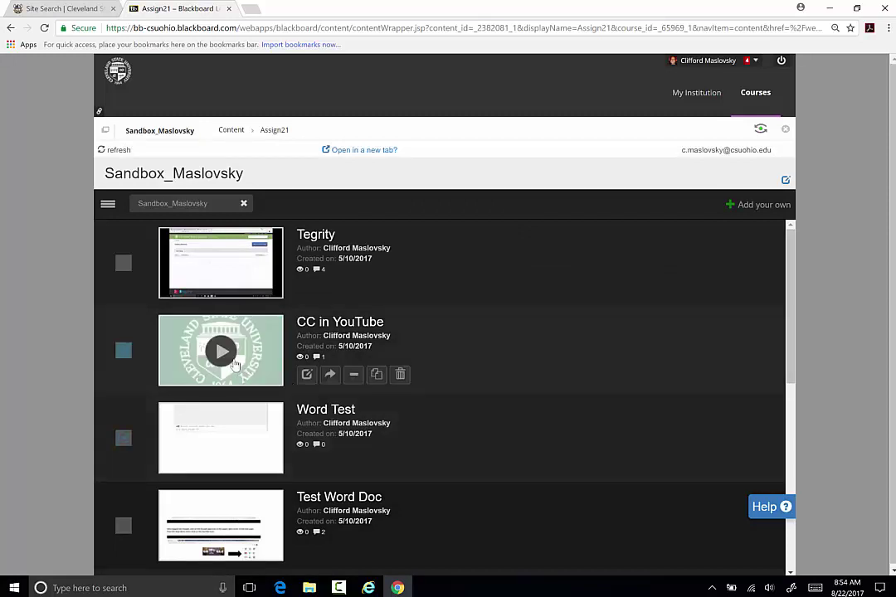
left_click(199, 203)
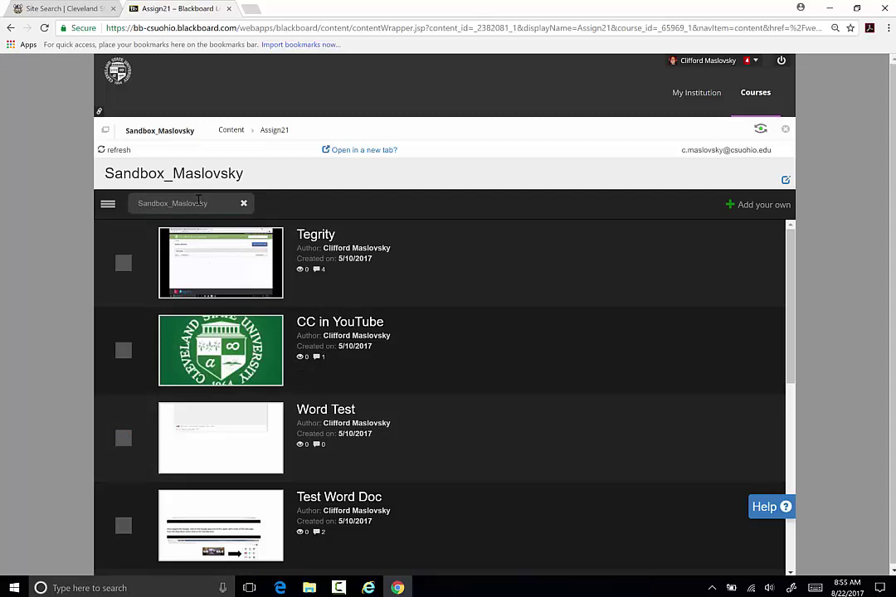
type("Word Test")
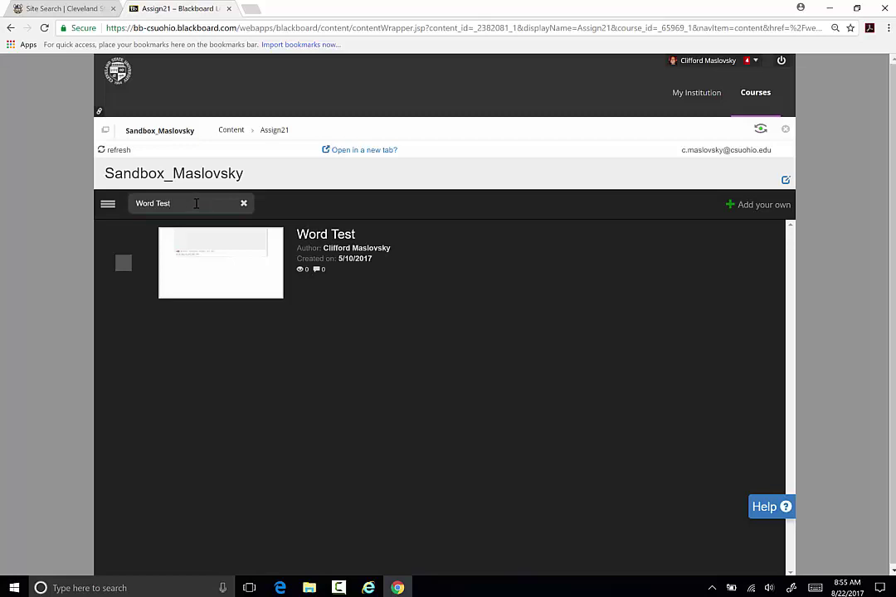
key("BackSpace")
key("BackSpace")
key("BackSpace")
key("BackSpace")
key("BackSpace")
key("BackSpace")
key("BackSpace")
key("BackSpace")
key("BackSpace")
left_click(244, 205)
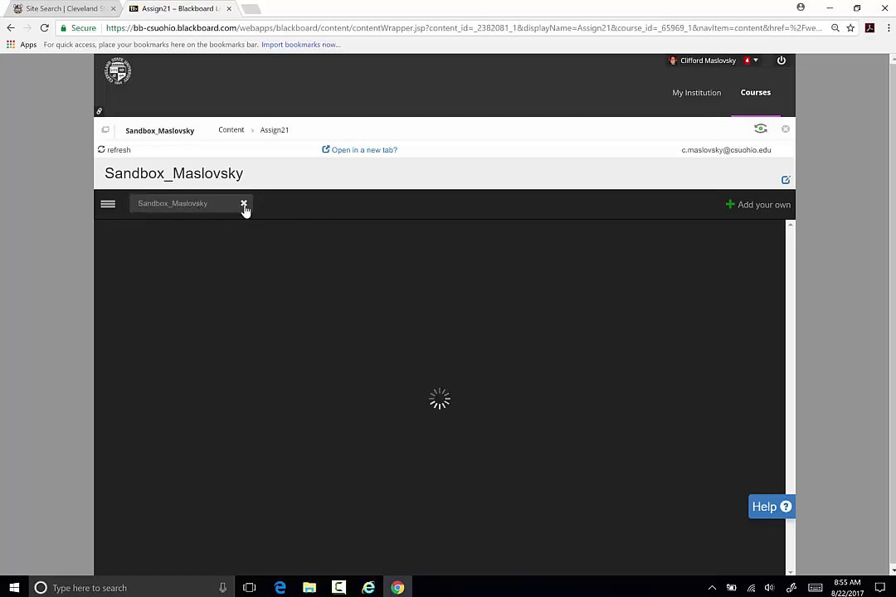
- In VT Home, toggle the Groups panel open and closed, then play CC in YouTube
left_click(107, 209)
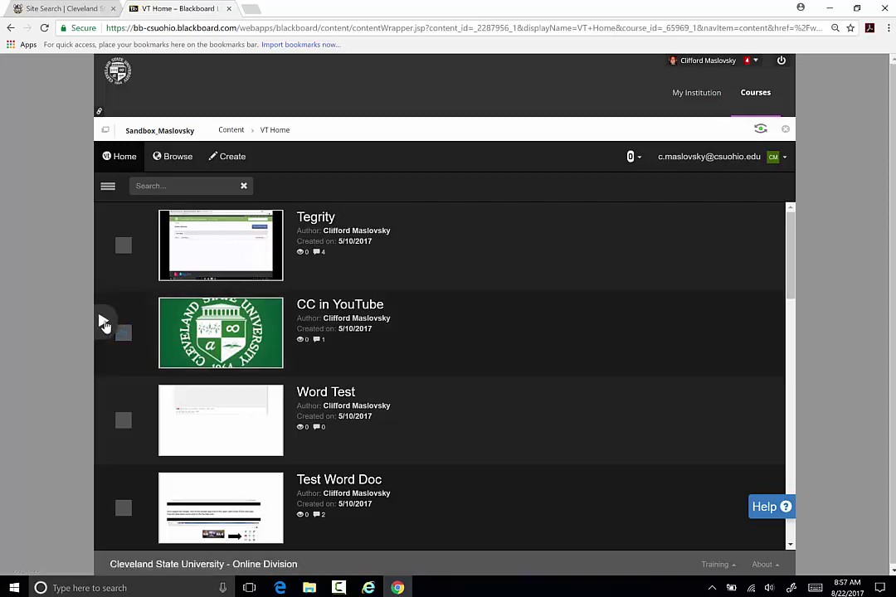
left_click(104, 324)
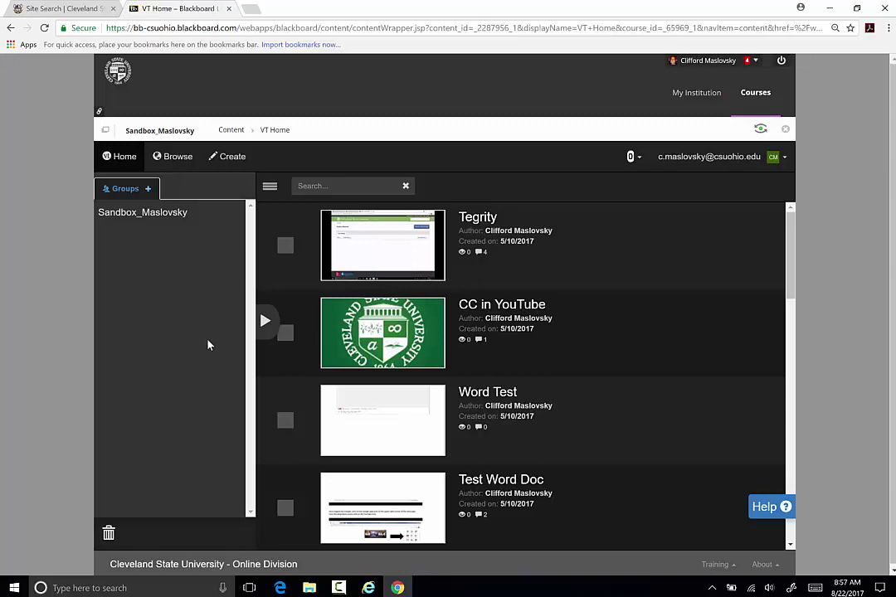
left_click(265, 320)
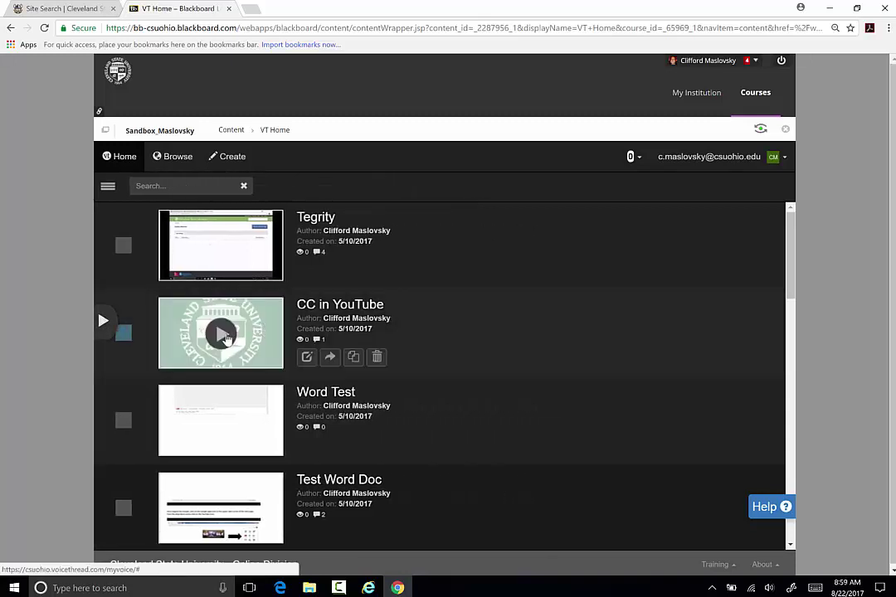
left_click(226, 335)
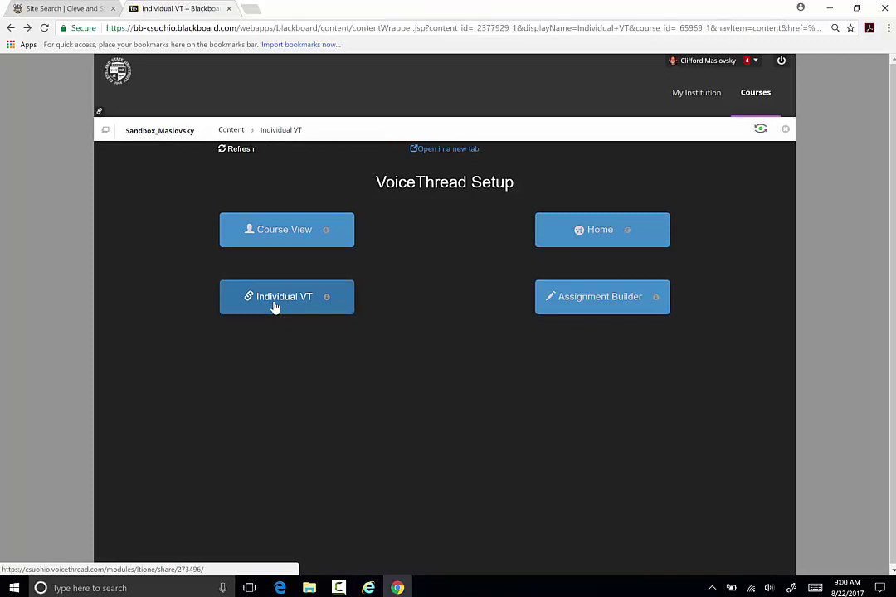
- Open Individual VT and select Assign#6 to show its details and share link
left_click(274, 306)
left_click(279, 304)
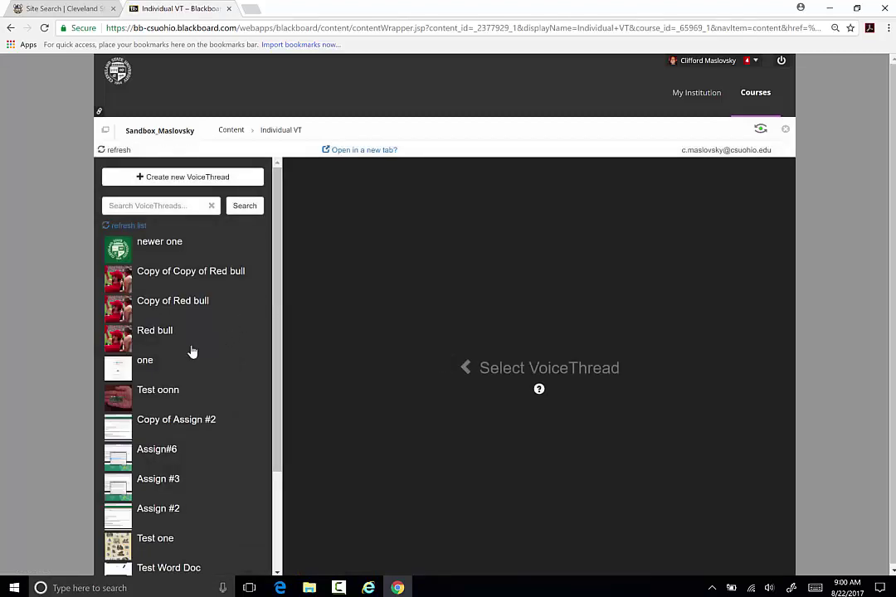
left_click(158, 456)
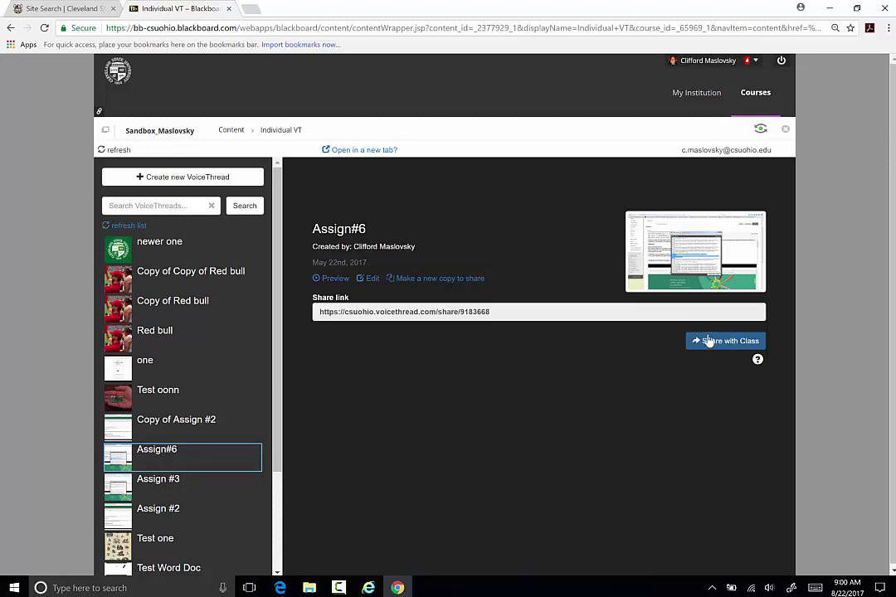
- Create a new VoiceThread and upload 'Upload video to Tegrity.mp4' from the computer
left_click(219, 178)
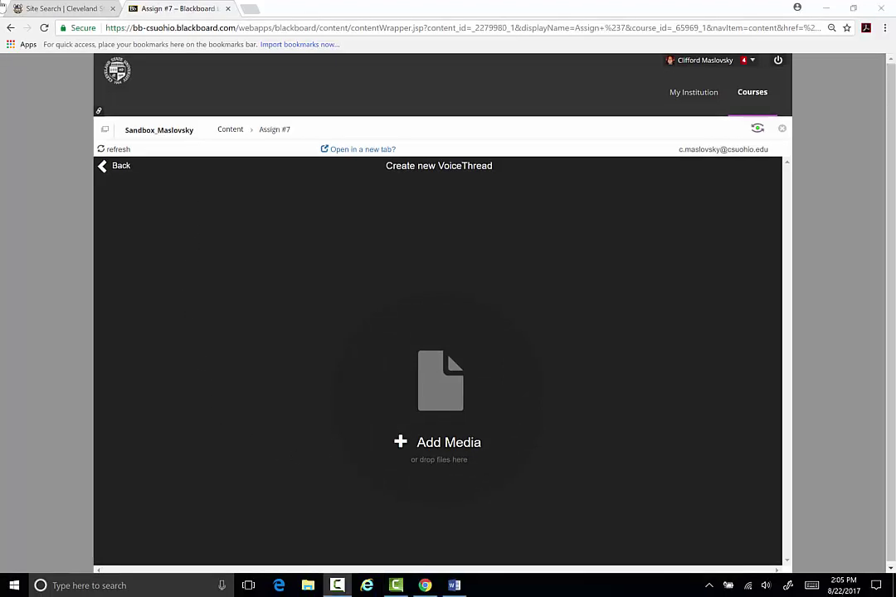
left_click(448, 442)
left_click(446, 334)
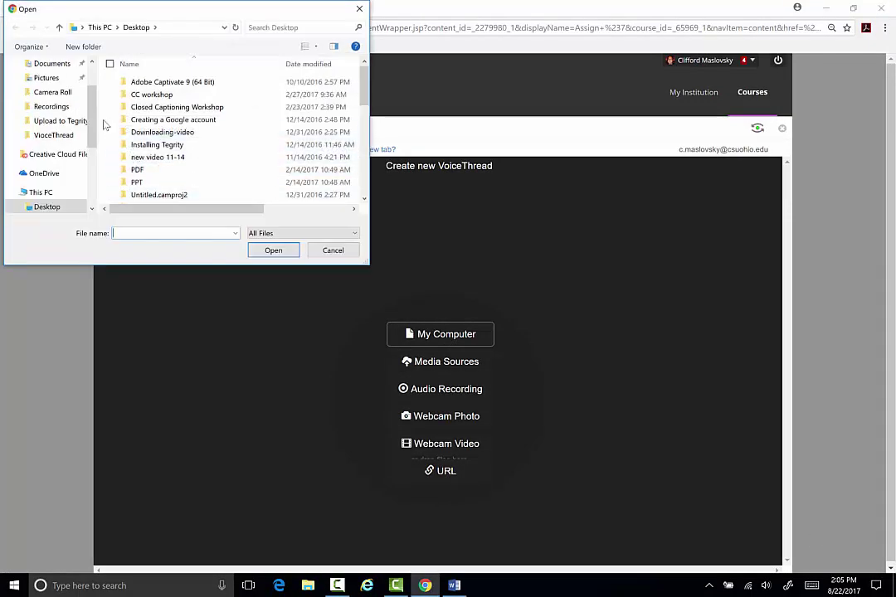
scroll(199, 162, "down", 3)
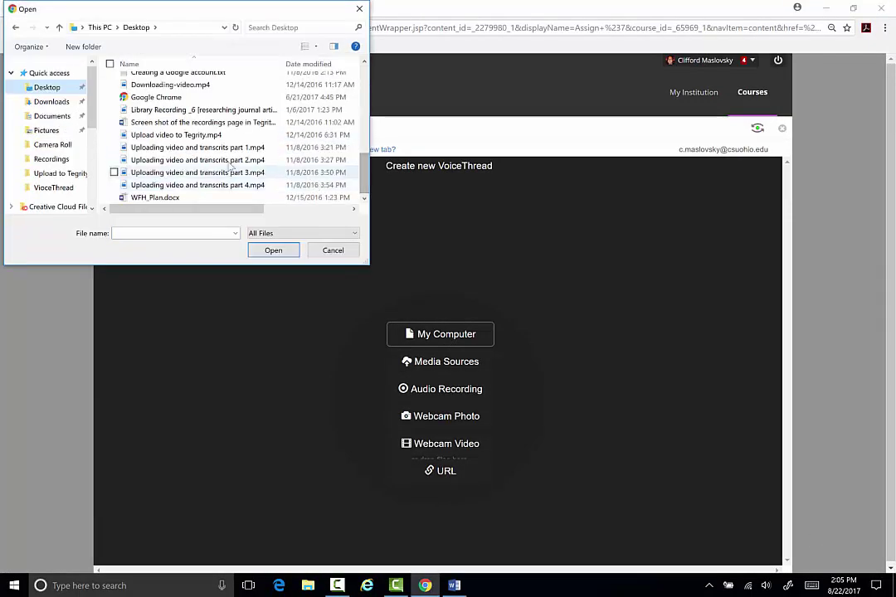
left_click(182, 135)
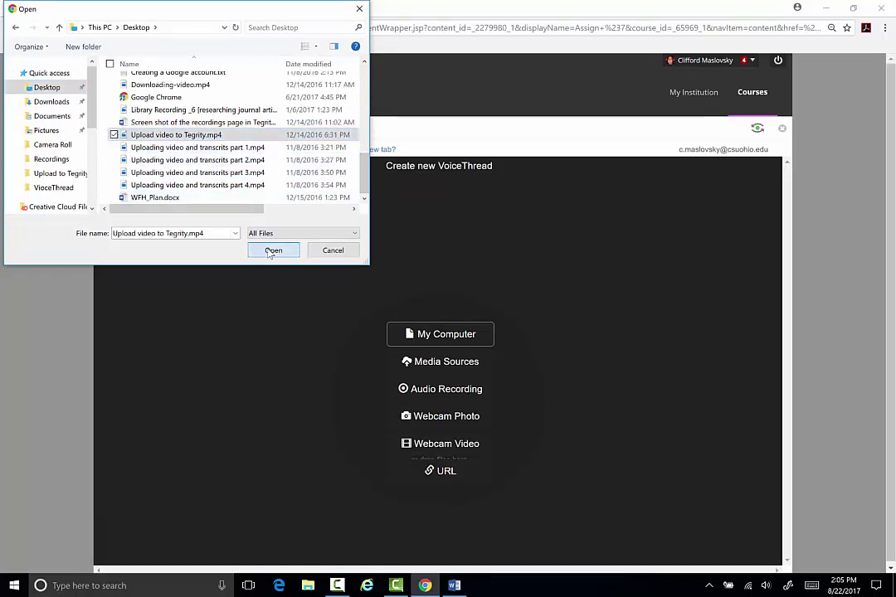
left_click(267, 251)
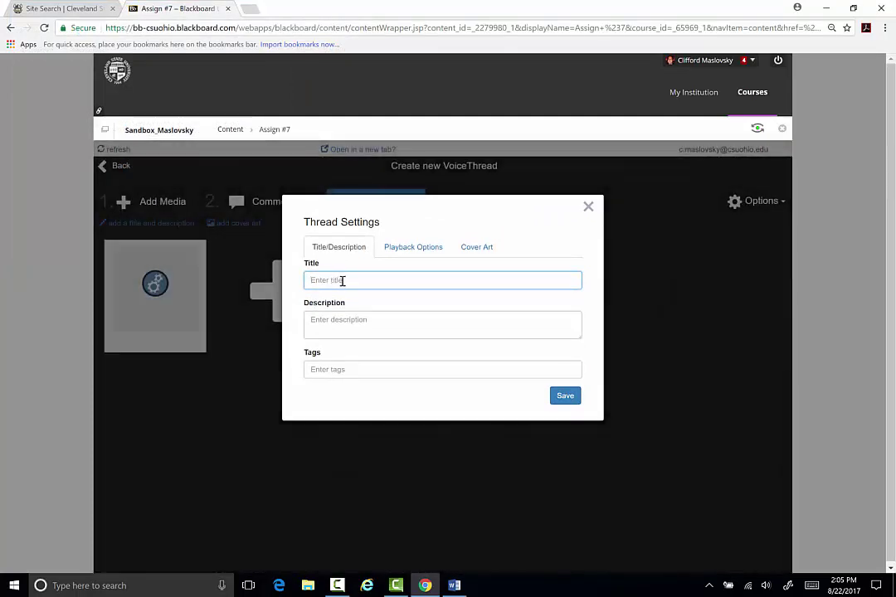
- Title the new VoiceThread Assign22, save it, and open it for commenting
type("Assign22")
left_click(567, 399)
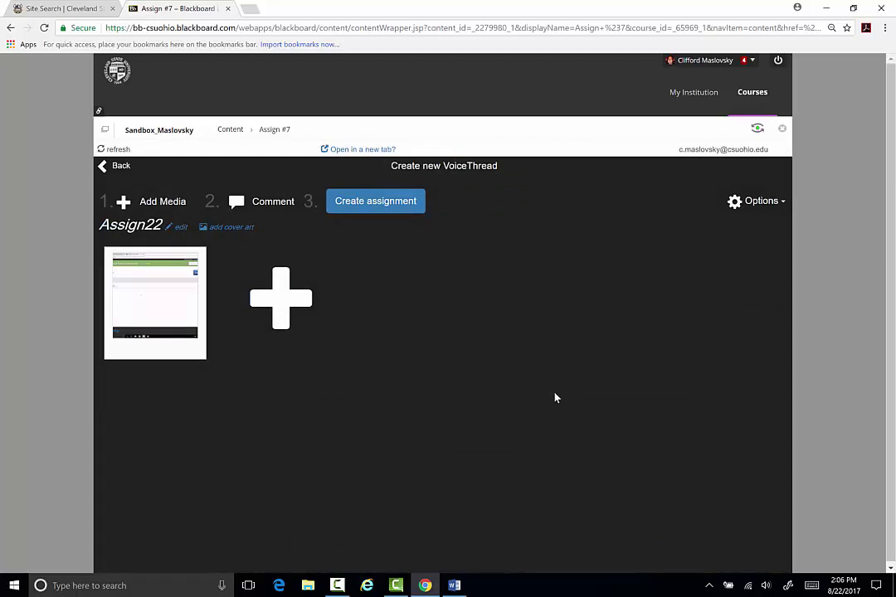
left_click(265, 206)
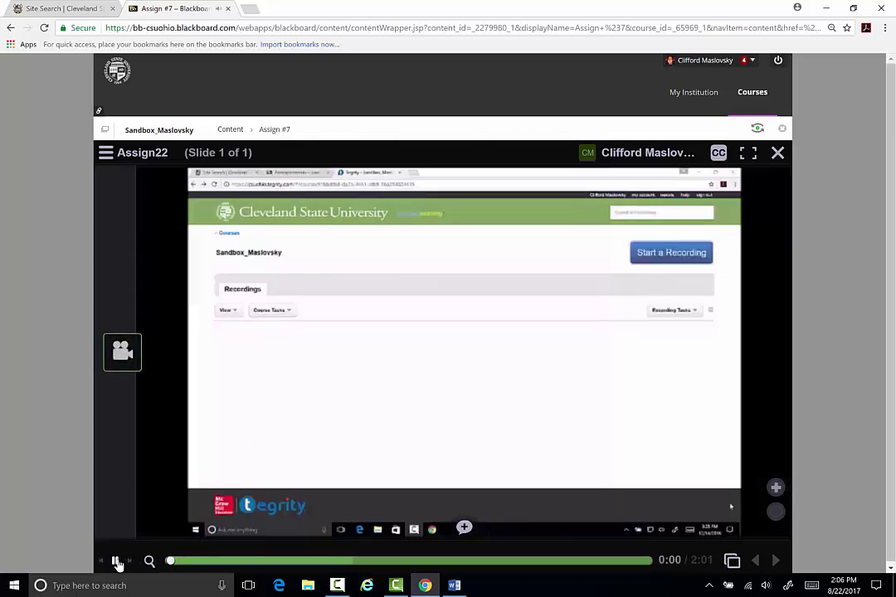
- Pause the video, post the text comment 'Please comment on the video', and view it
left_click(117, 563)
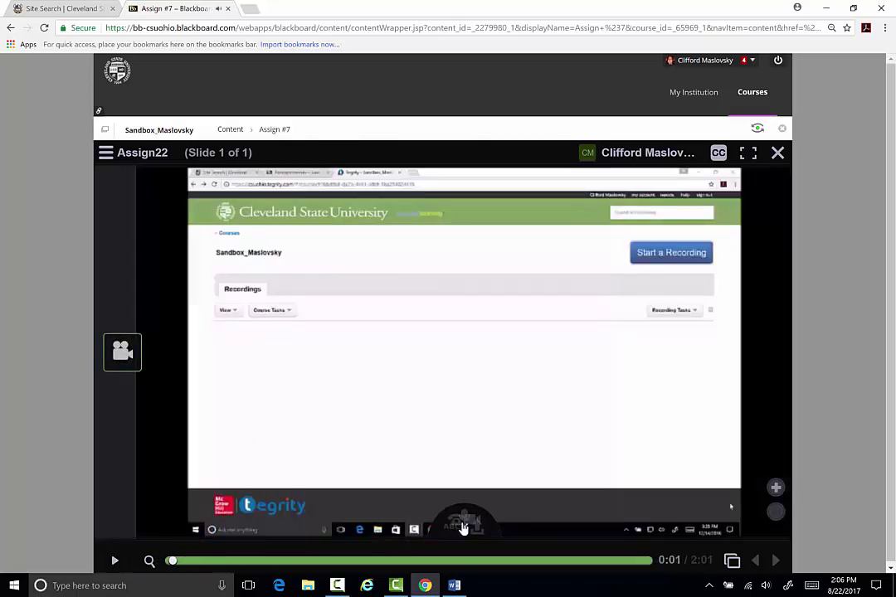
left_click(415, 526)
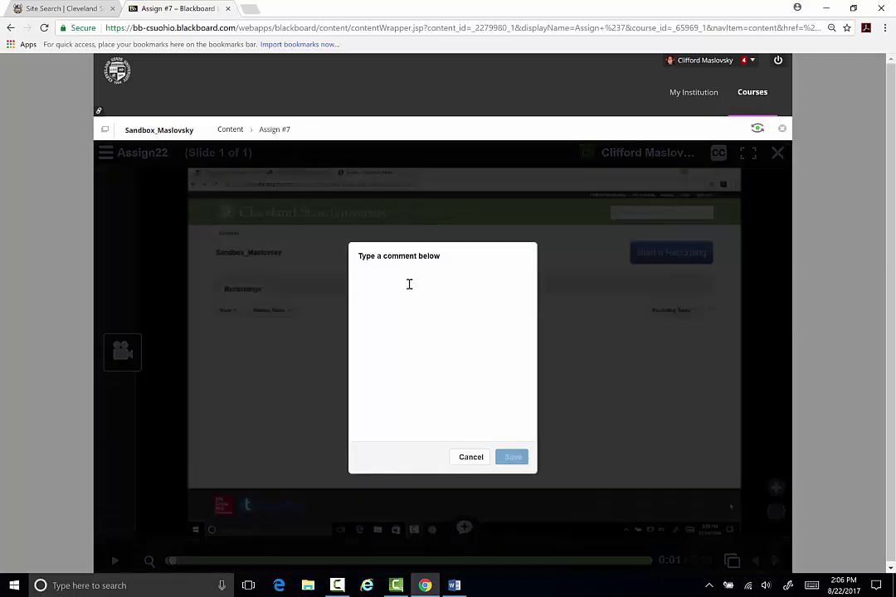
type("Please")
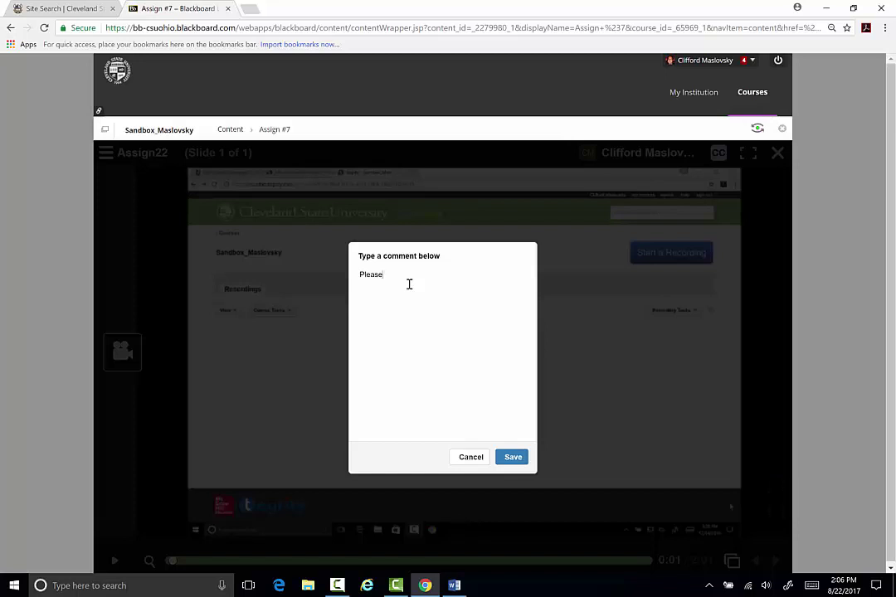
type(" comment on the video")
left_click(511, 457)
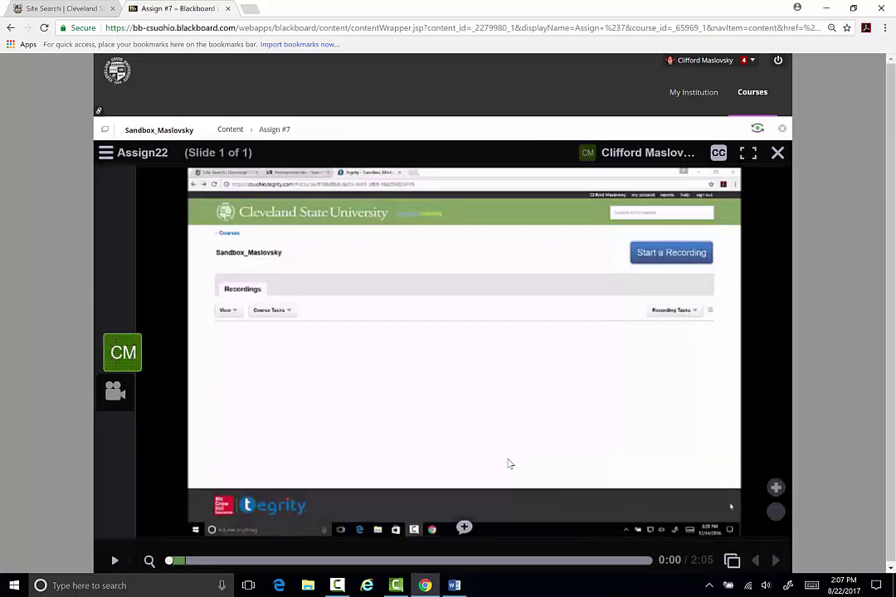
left_click(124, 350)
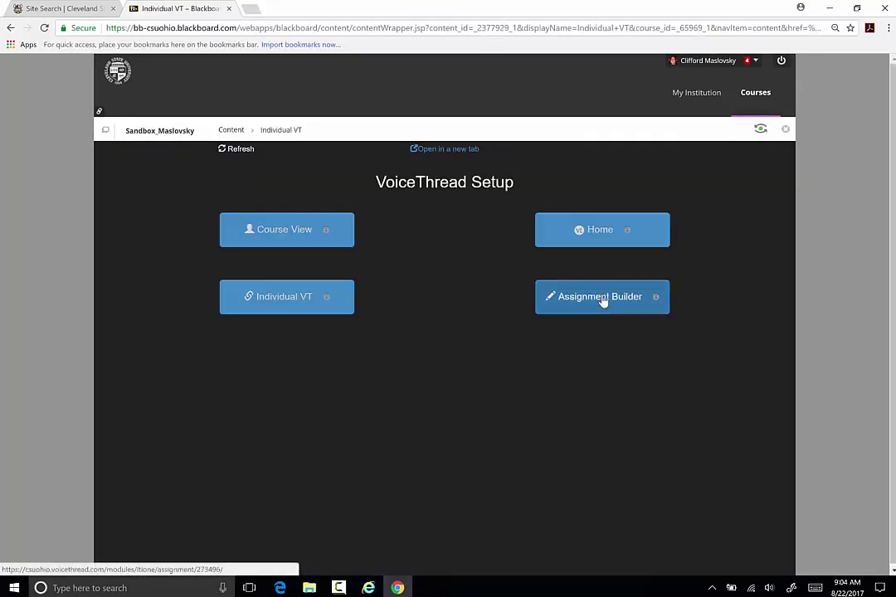
- Open Assignment Builder and pick the Submit a Comment assignment type
left_click(603, 300)
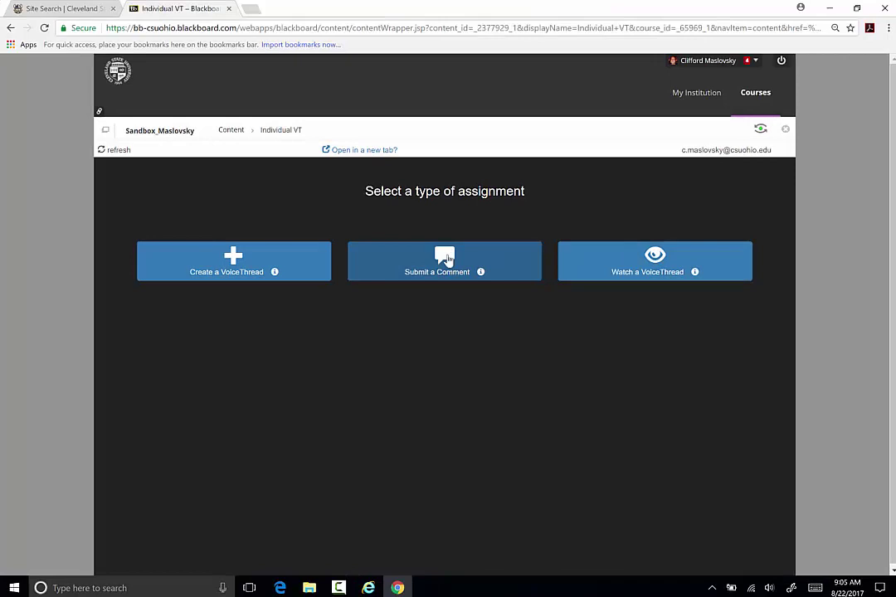
left_click(447, 260)
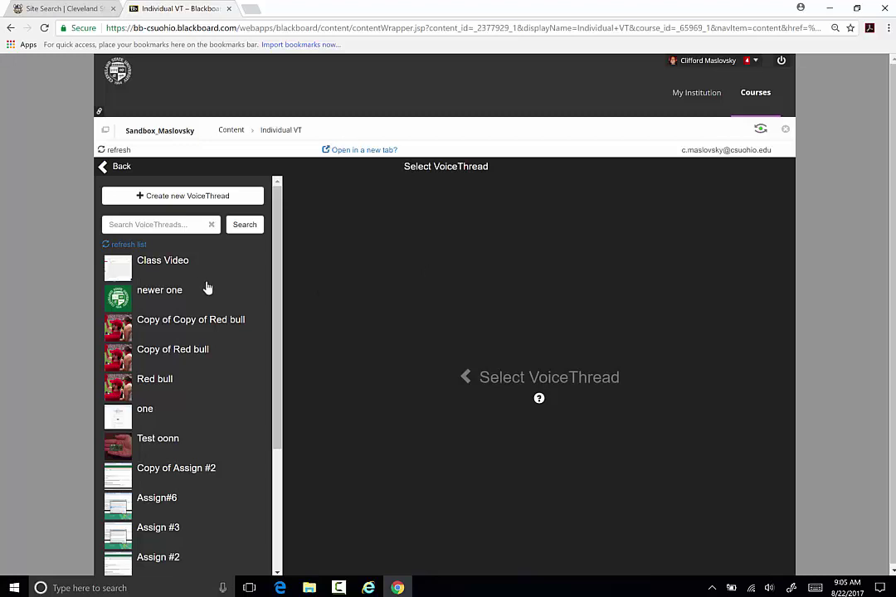
- Assign the 'newer one' VoiceThread with 3 required comments, shared with the class
left_click(168, 293)
left_click(374, 372)
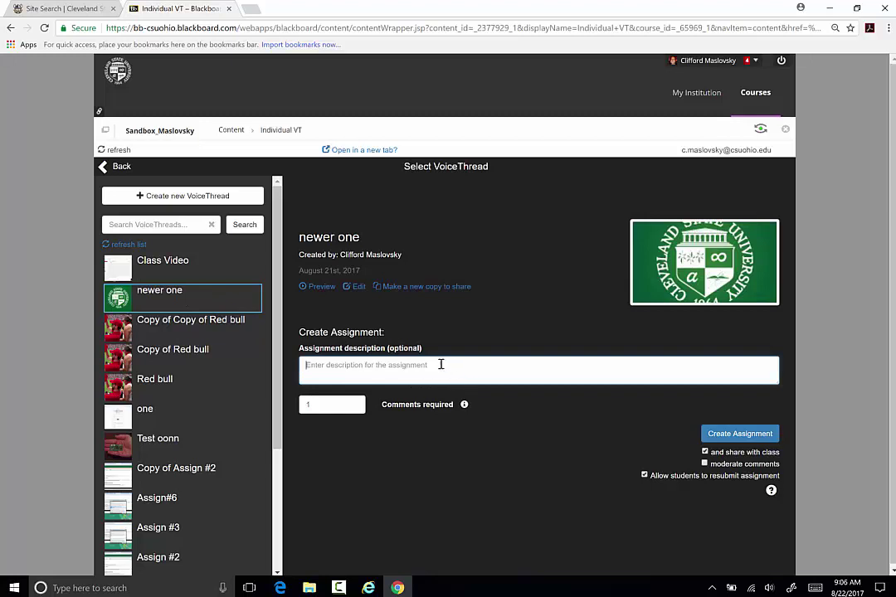
left_click(316, 404)
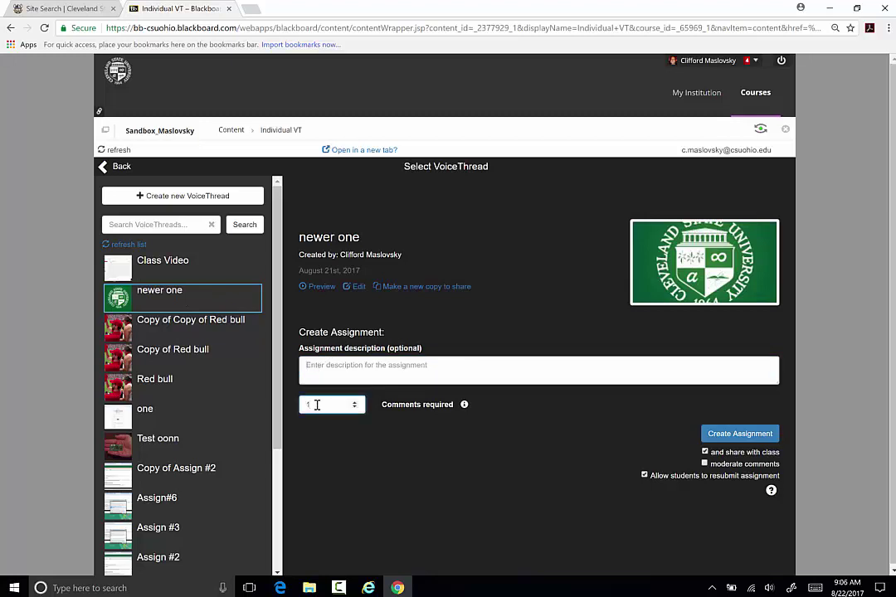
scroll(316, 404, "up", 3)
left_click(741, 434)
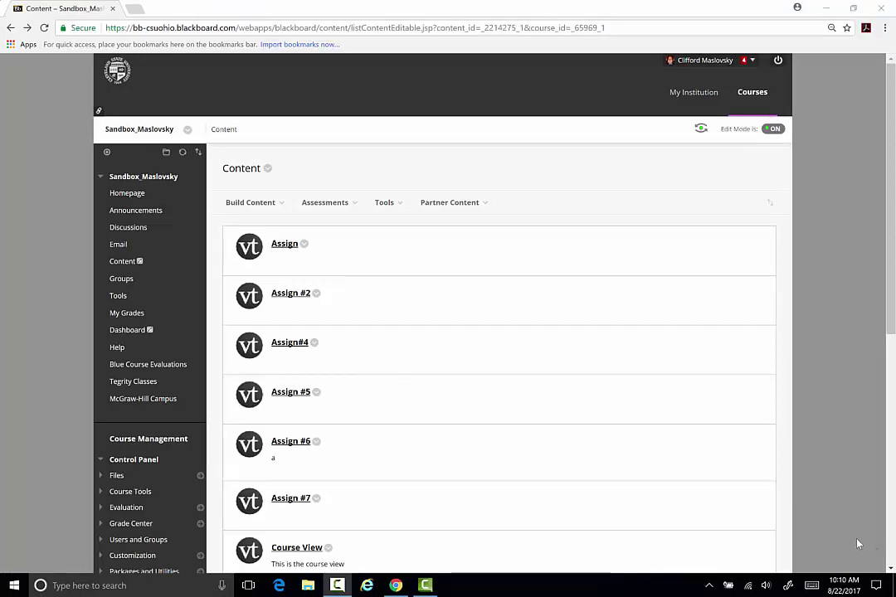
- Open Assign #6 from the Content area and launch it in VoiceThread
left_click(286, 444)
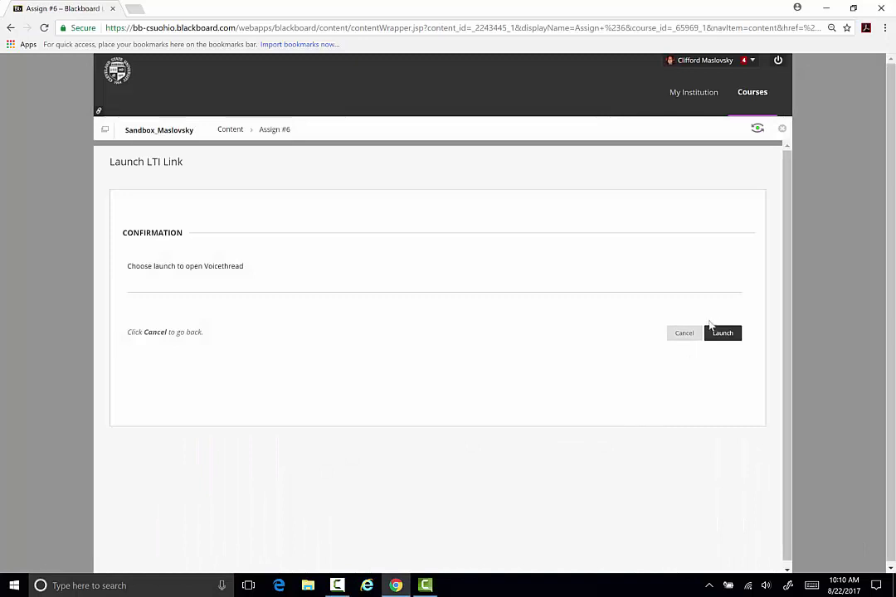
left_click(722, 334)
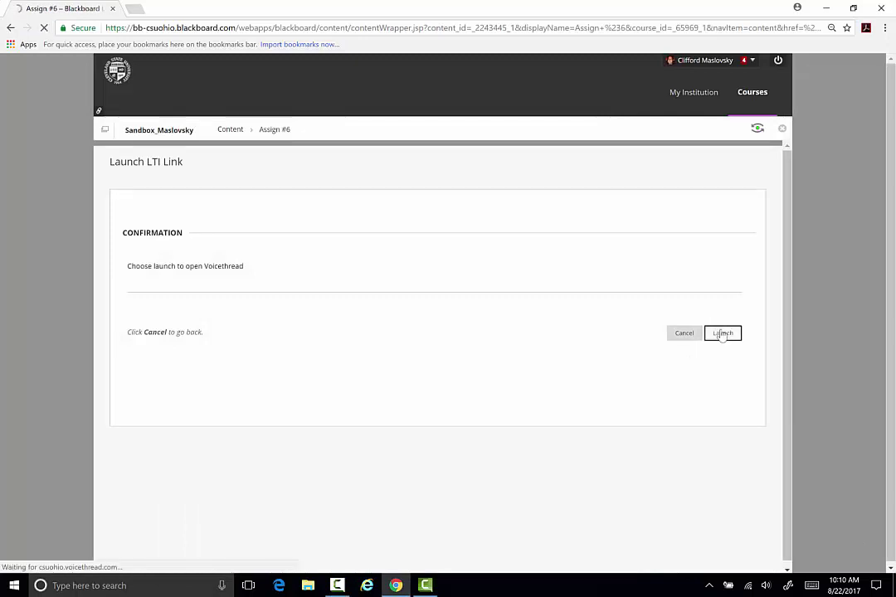